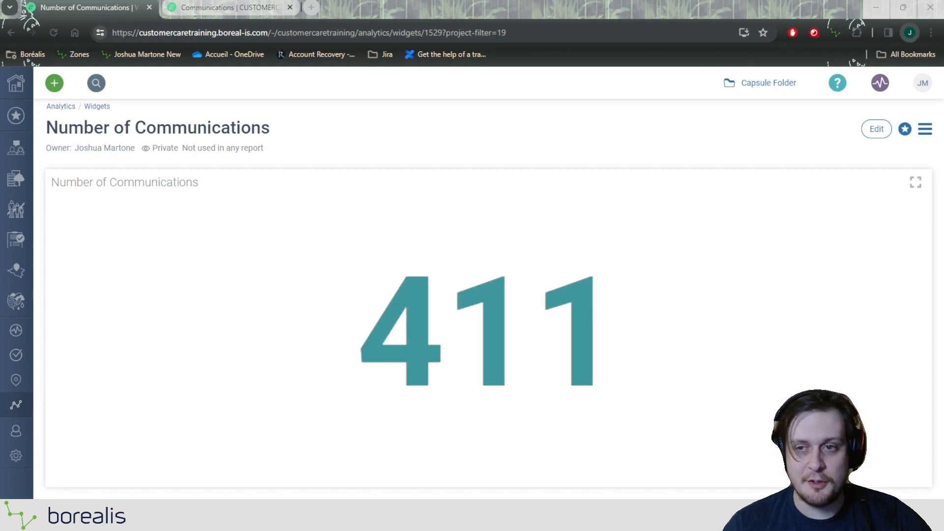
Open the Number of Communications widget for editing and add a new filter to its indicator
{"action": "left_click", "coordinate": [874, 129]}
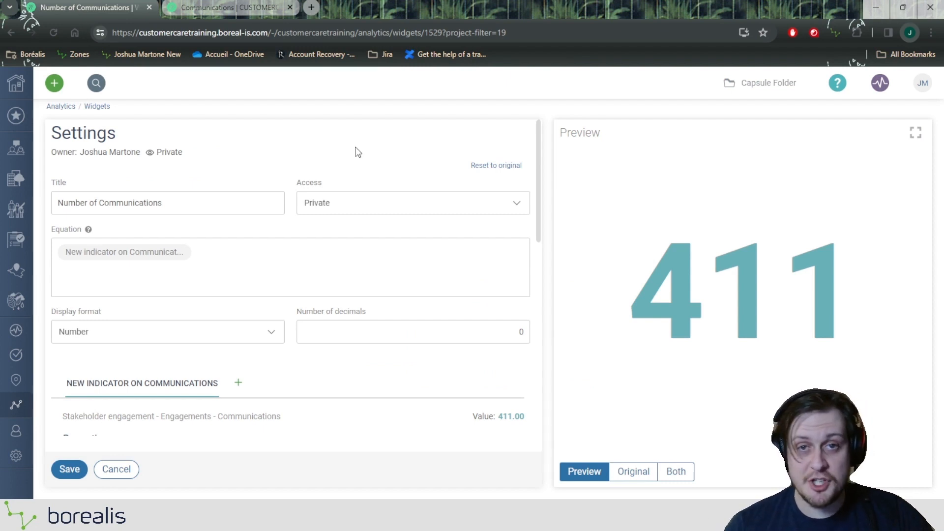
{"action": "scroll", "coordinate": [350, 176], "scroll_direction": "down", "scroll_amount": 10}
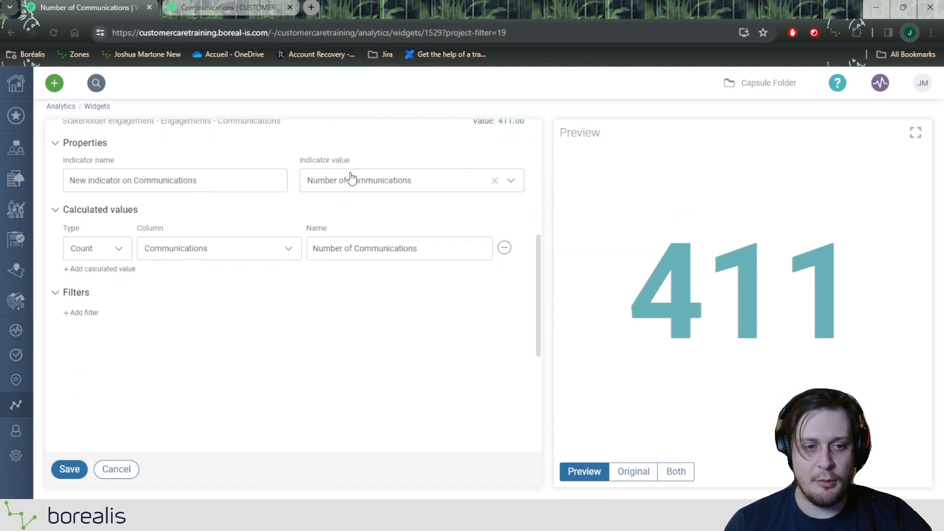
{"action": "scroll", "coordinate": [84, 179], "scroll_direction": "up", "scroll_amount": 1}
{"action": "double_click", "coordinate": [77, 174]}
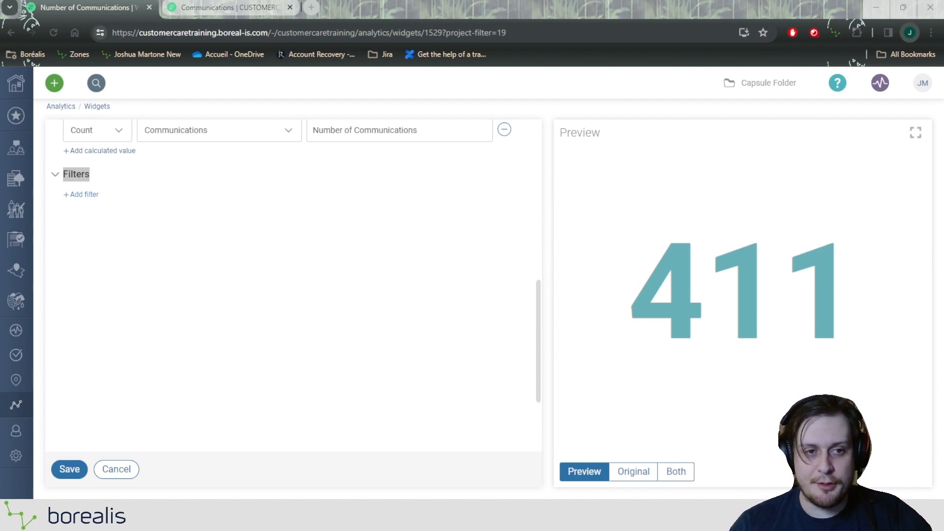
{"action": "left_click", "coordinate": [84, 195]}
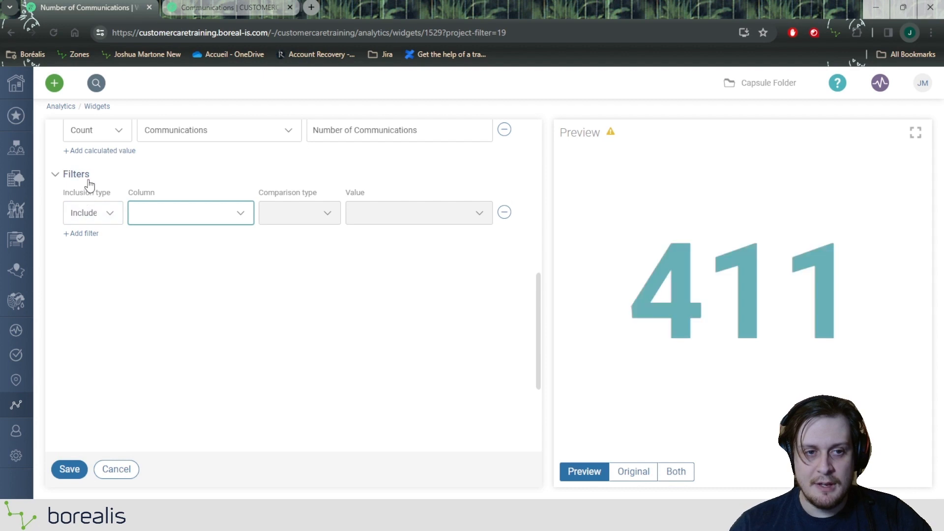
Set the new filter's inclusion type to Exclude
{"action": "left_click_drag", "start_coordinate": [64, 196], "coordinate": [112, 195]}
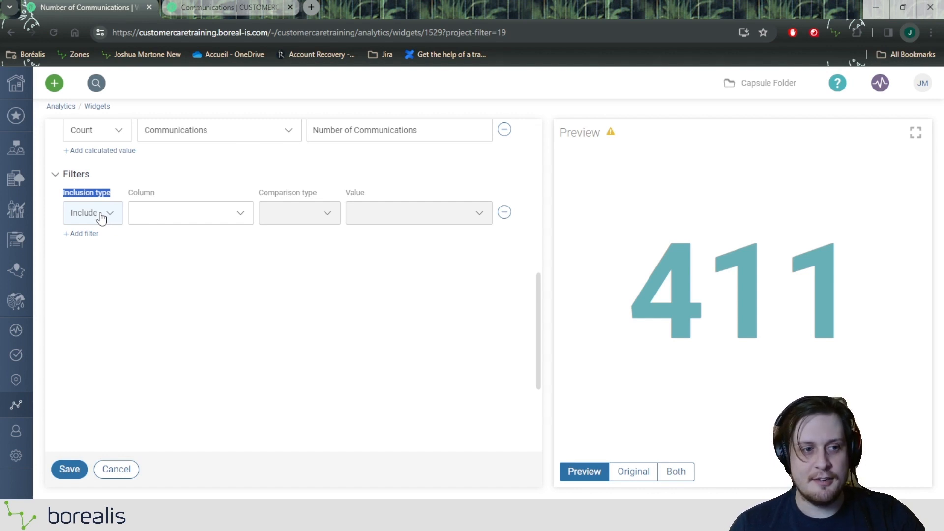
{"action": "left_click", "coordinate": [209, 356]}
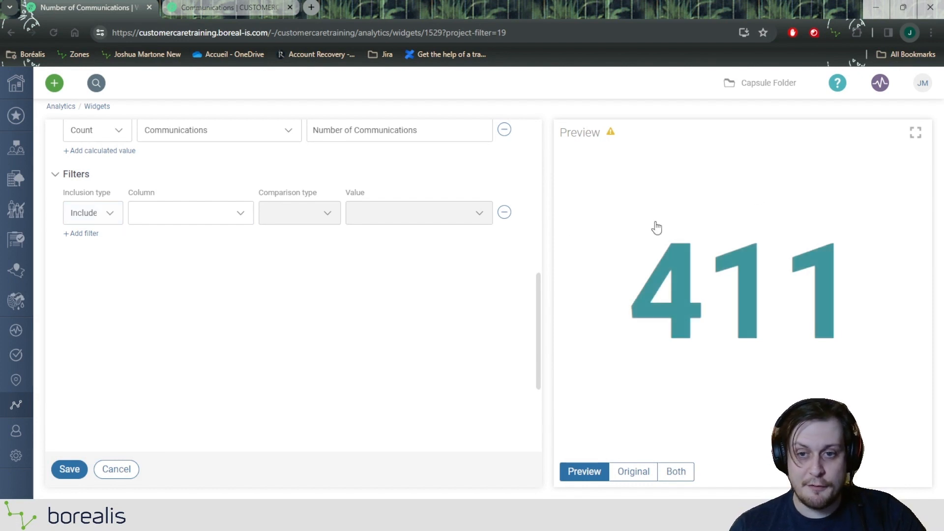
{"action": "left_click", "coordinate": [97, 215]}
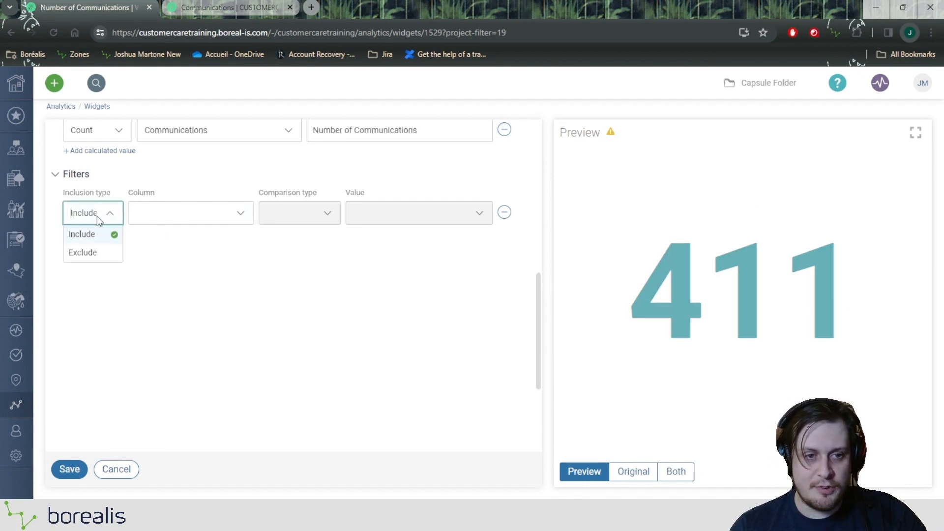
{"action": "left_click", "coordinate": [94, 253]}
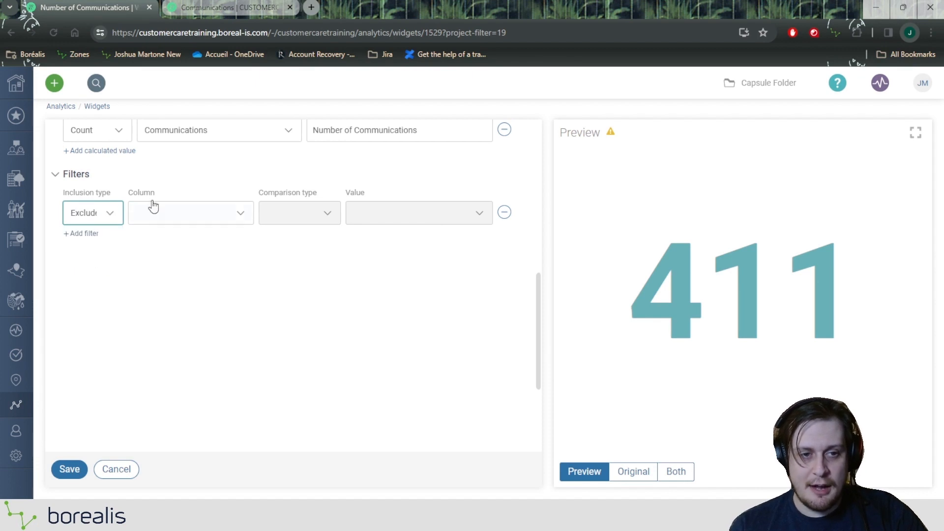
{"action": "left_click_drag", "start_coordinate": [123, 191], "coordinate": [153, 193]}
{"action": "left_click", "coordinate": [168, 192]}
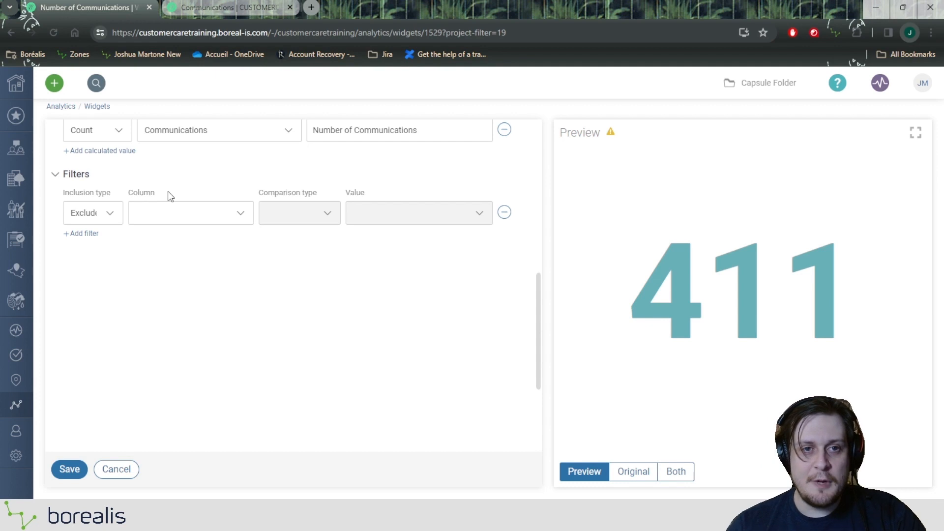
{"action": "left_click_drag", "start_coordinate": [123, 191], "coordinate": [158, 192]}
{"action": "left_click", "coordinate": [195, 280]}
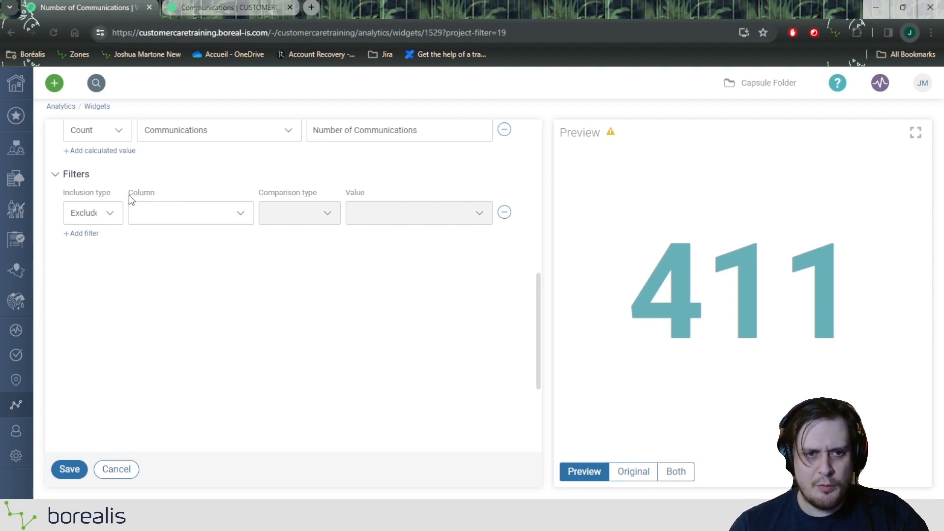
{"action": "left_click_drag", "start_coordinate": [129, 194], "coordinate": [153, 195]}
{"action": "left_click", "coordinate": [191, 273]}
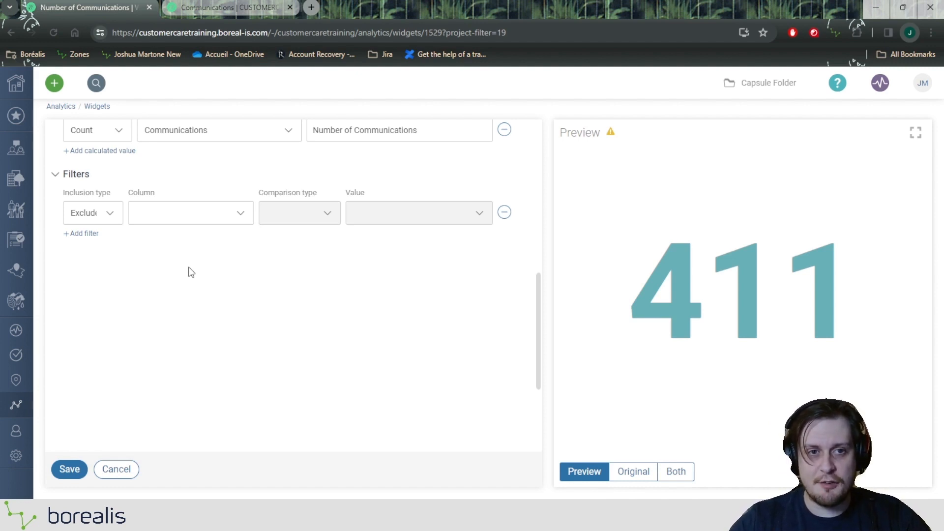
Open the stakeholder engagement Communications list separately and examine its view modes and the Type of communication column
{"action": "left_click", "coordinate": [19, 156]}
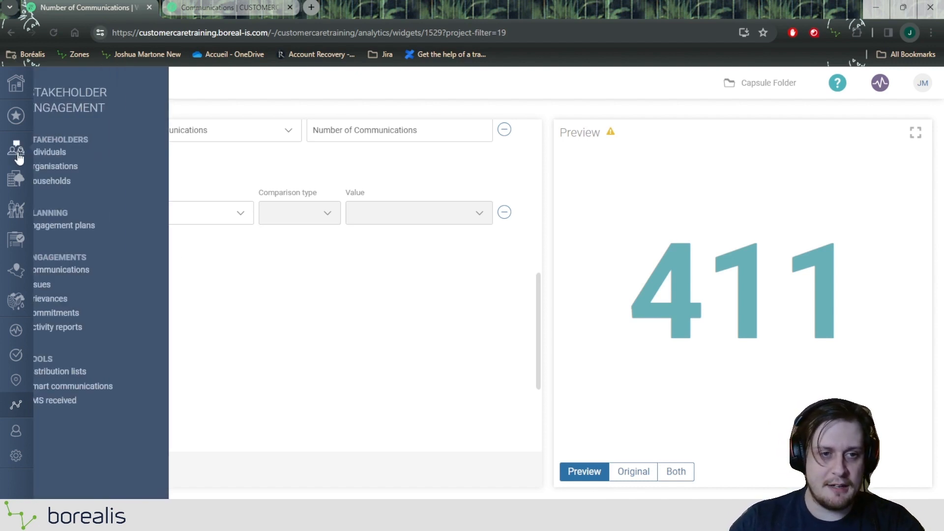
{"action": "middle_click", "coordinate": [87, 271]}
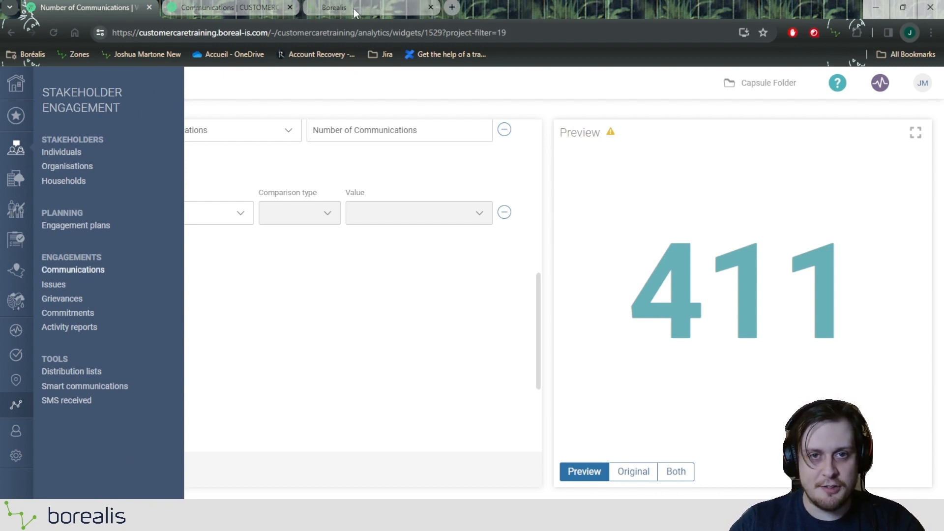
{"action": "left_click", "coordinate": [353, 8]}
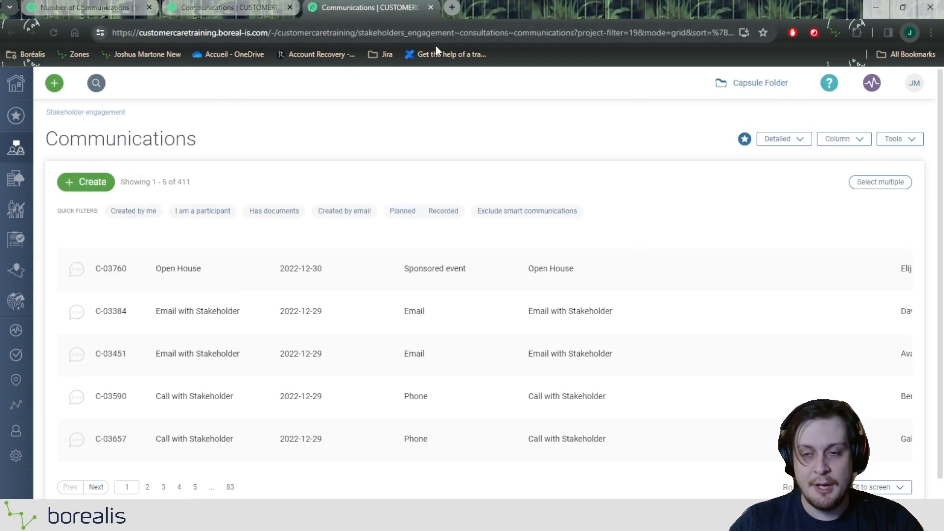
{"action": "left_click", "coordinate": [778, 141]}
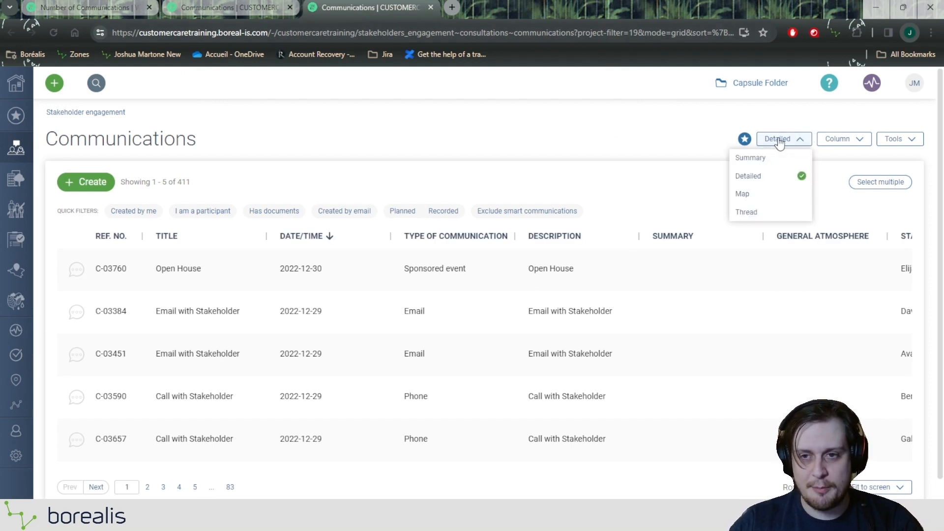
{"action": "left_click", "coordinate": [778, 141]}
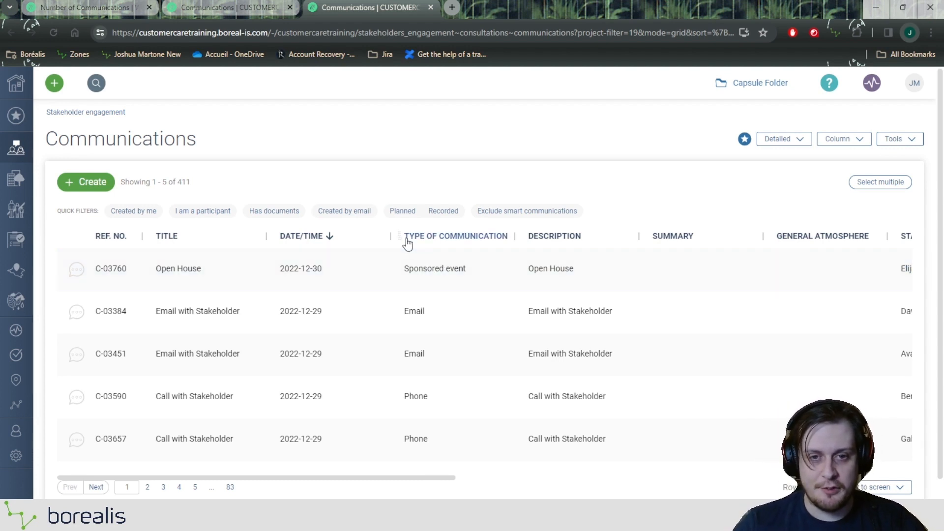
{"action": "left_click_drag", "start_coordinate": [509, 236], "coordinate": [403, 239]}
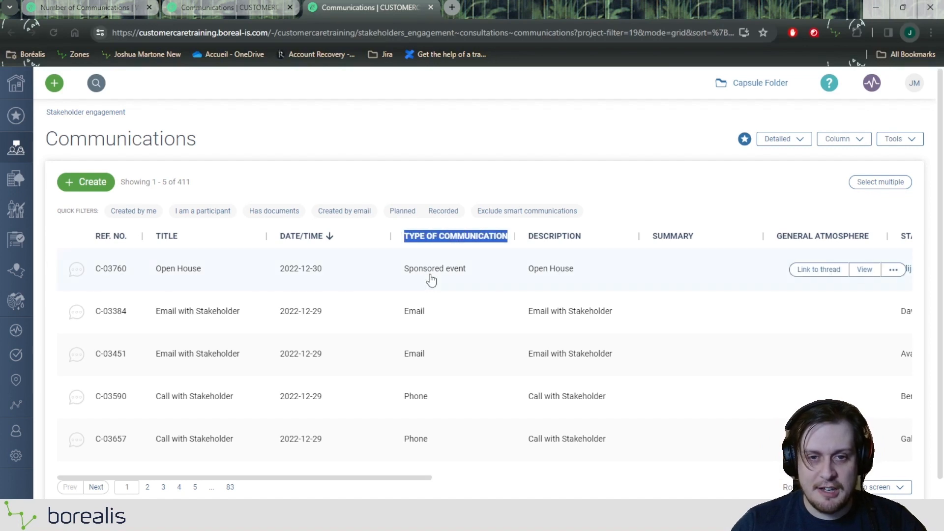
Return to the widget settings and set the filter's column to Type of communication from the Communications group
{"action": "left_click", "coordinate": [74, 8]}
{"action": "left_click_drag", "start_coordinate": [157, 192], "coordinate": [131, 194]}
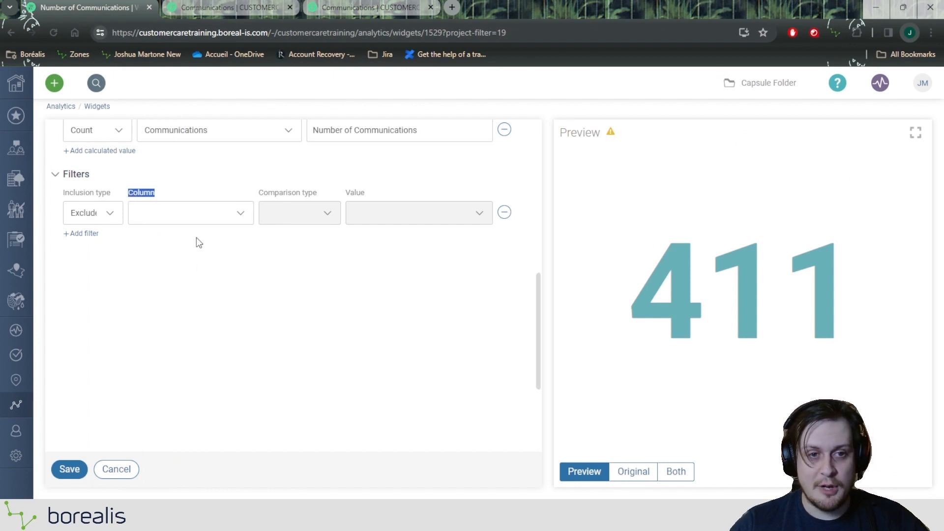
{"action": "left_click", "coordinate": [192, 221]}
{"action": "type", "text": "type"}
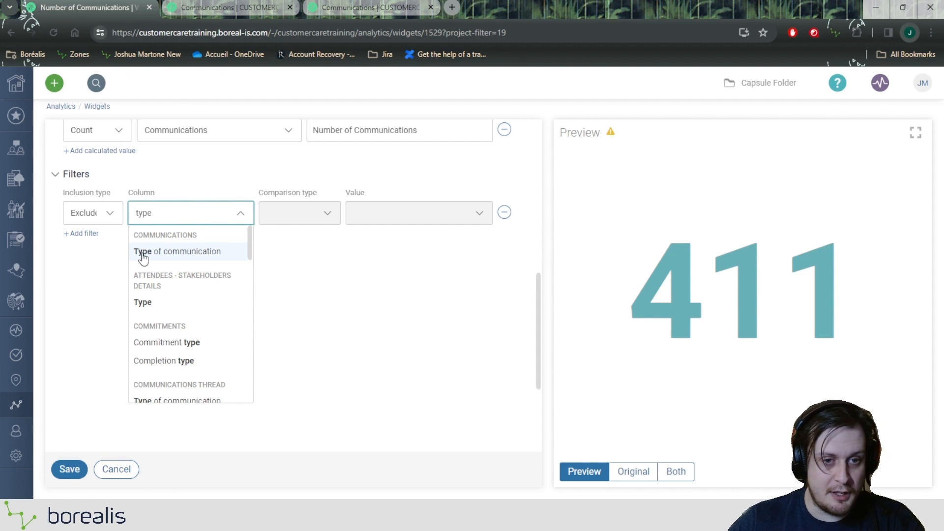
{"action": "left_click", "coordinate": [203, 257]}
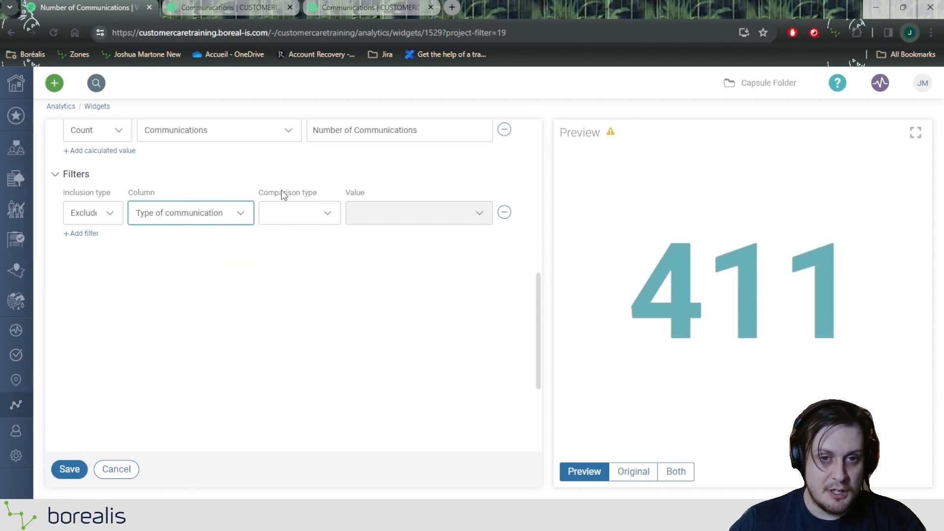
Set the filter's comparison type to Equals and its value to Email
{"action": "left_click_drag", "start_coordinate": [261, 192], "coordinate": [319, 192]}
{"action": "left_click", "coordinate": [317, 213]}
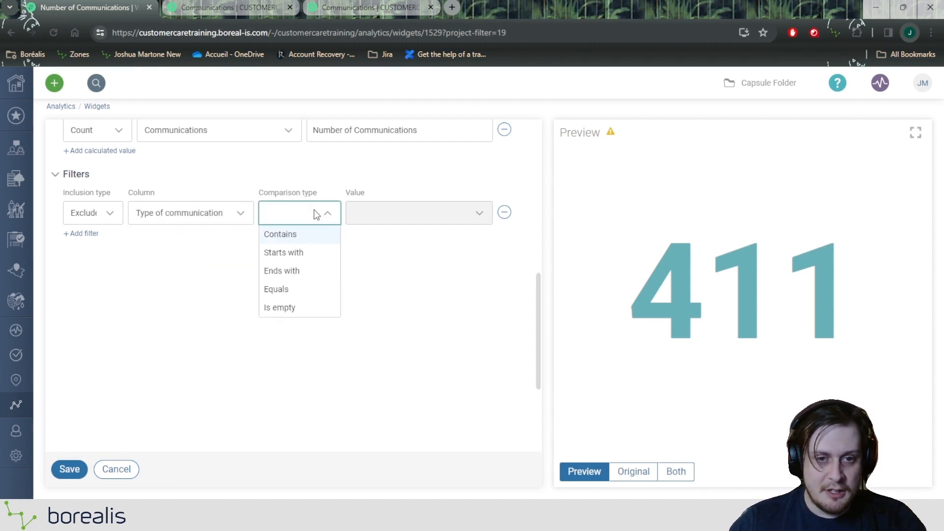
{"action": "left_click", "coordinate": [289, 294]}
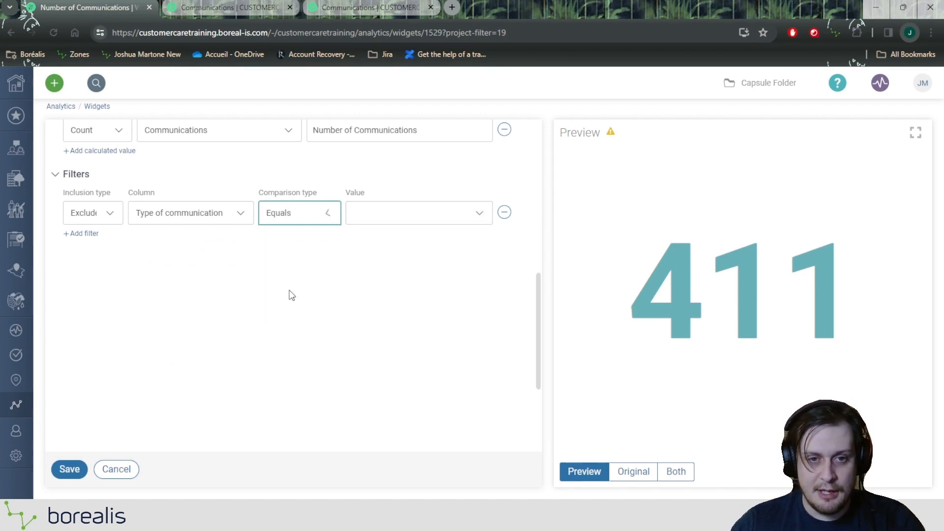
{"action": "left_click", "coordinate": [369, 221]}
{"action": "type", "text": "Email"}
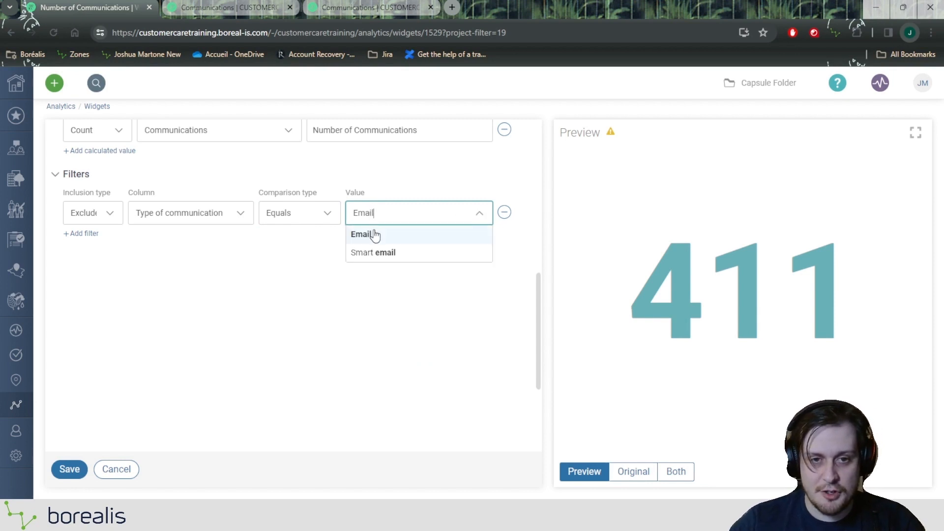
{"action": "left_click", "coordinate": [372, 233]}
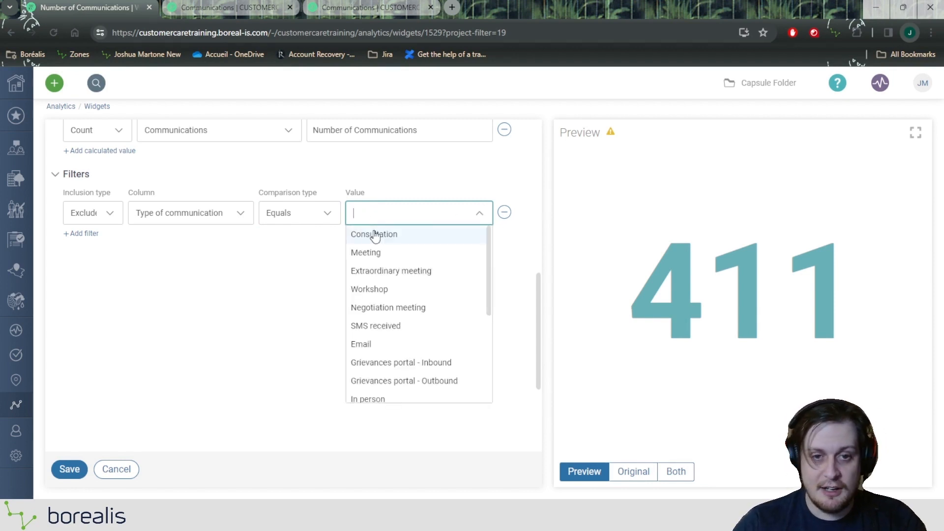
{"action": "scroll", "coordinate": [456, 260], "scroll_direction": "down", "scroll_amount": 3}
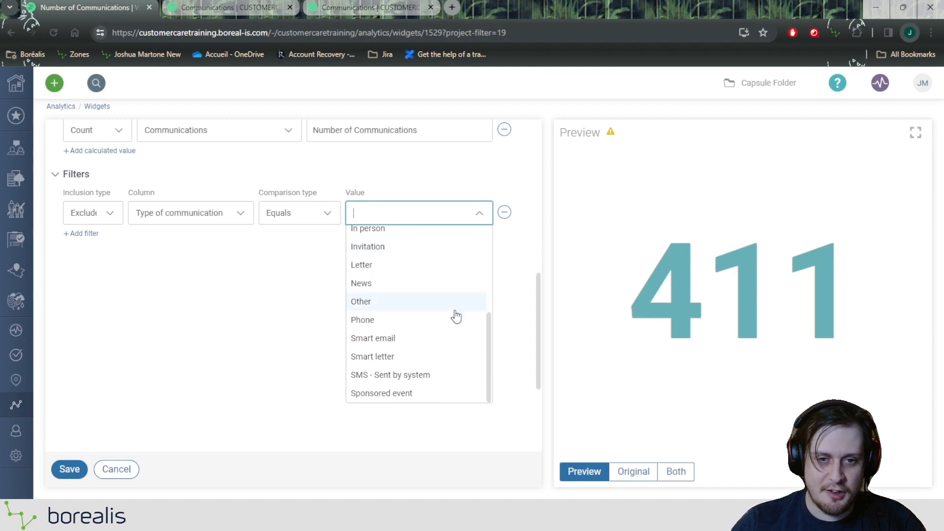
{"action": "scroll", "coordinate": [428, 295], "scroll_direction": "up", "scroll_amount": 3}
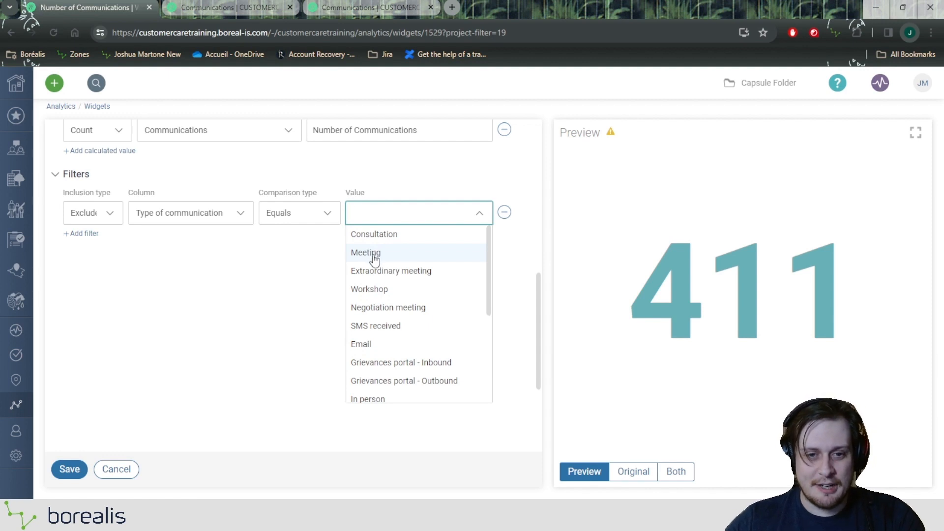
{"action": "left_click", "coordinate": [371, 344]}
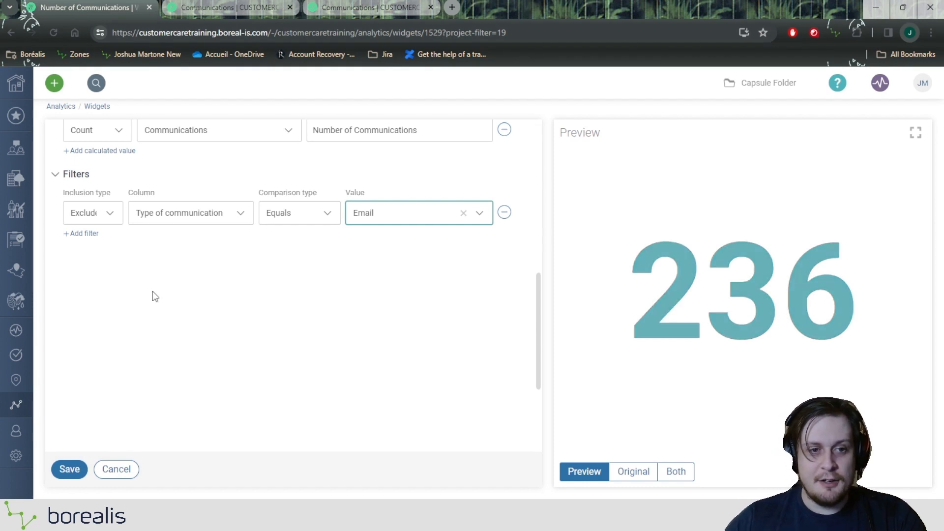
Switch the Email filter's inclusion type to Include and back to Exclude to compare the preview
{"action": "left_click", "coordinate": [89, 213]}
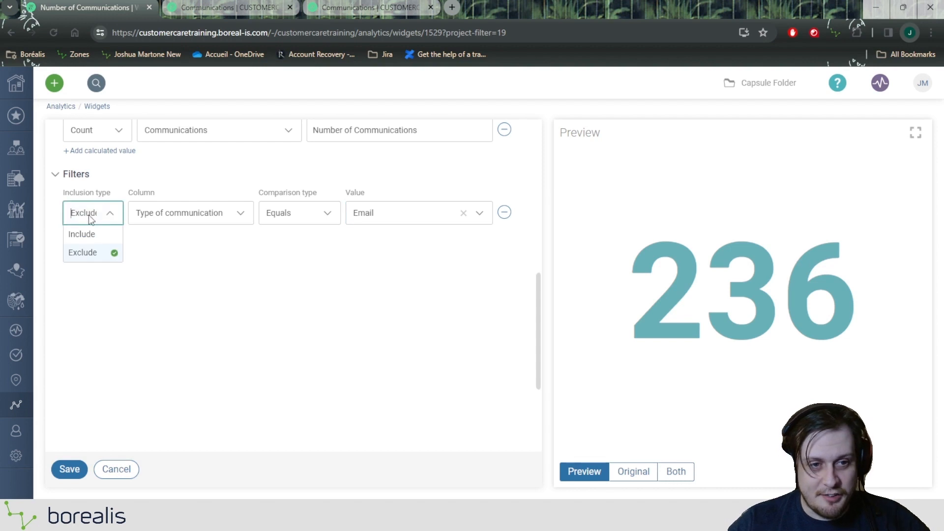
{"action": "left_click", "coordinate": [92, 235]}
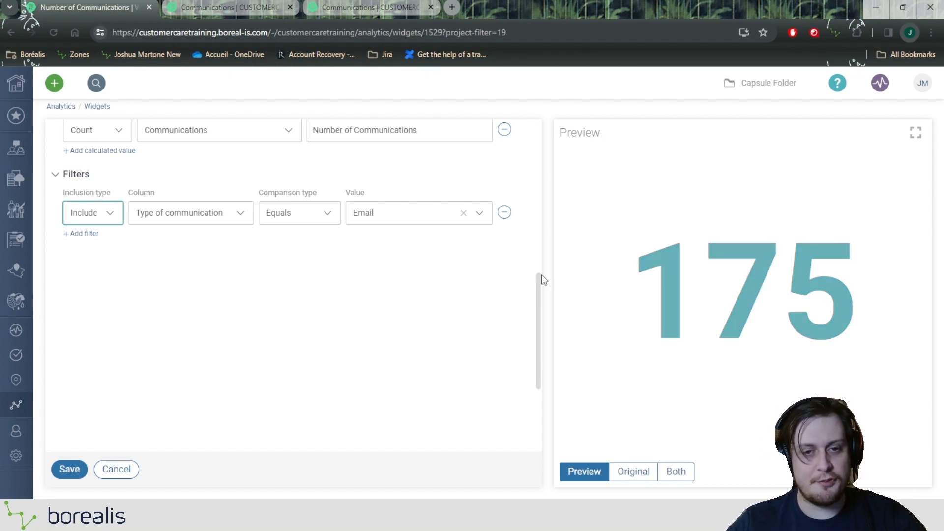
{"action": "left_click", "coordinate": [90, 217]}
{"action": "left_click", "coordinate": [92, 252]}
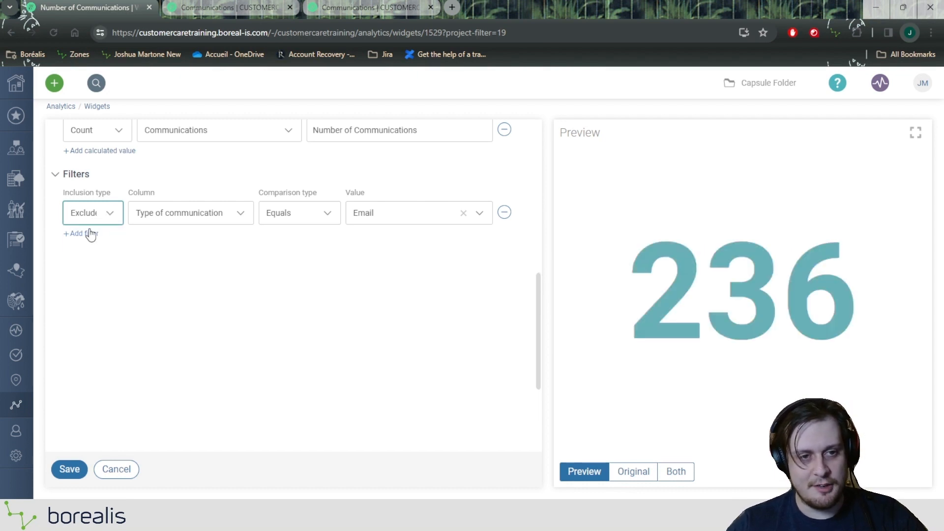
Add a second filter with inclusion type Exclude on the Type of communication column
{"action": "left_click", "coordinate": [90, 233]}
{"action": "left_click", "coordinate": [94, 249]}
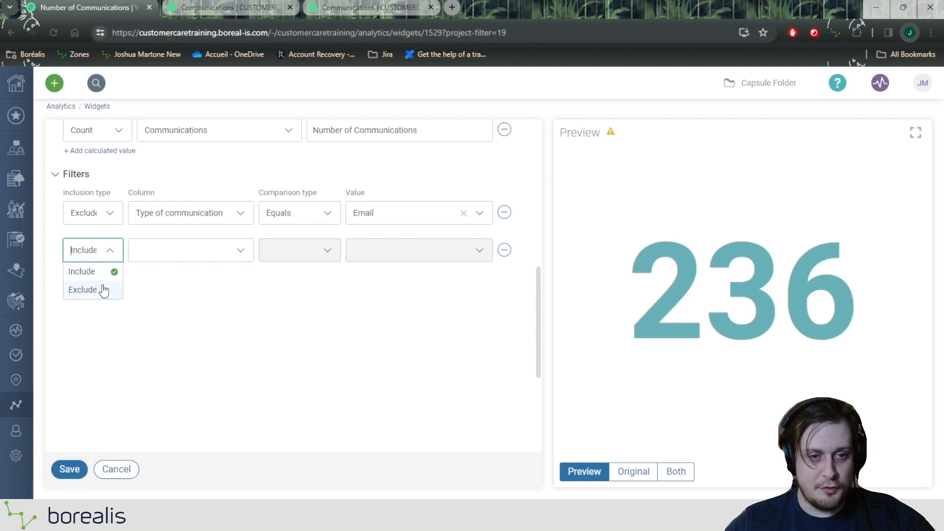
{"action": "left_click", "coordinate": [101, 288]}
{"action": "left_click", "coordinate": [162, 253]}
{"action": "type", "text": "type"}
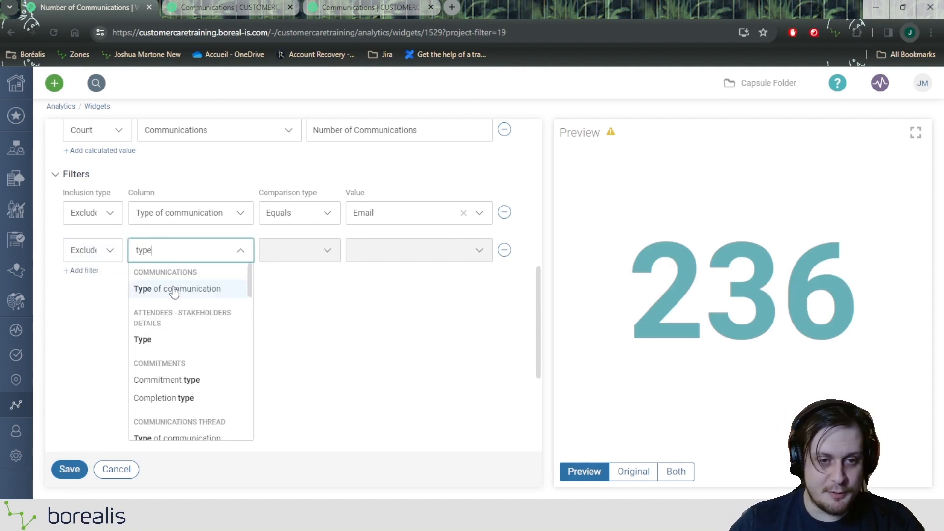
{"action": "left_click", "coordinate": [173, 290]}
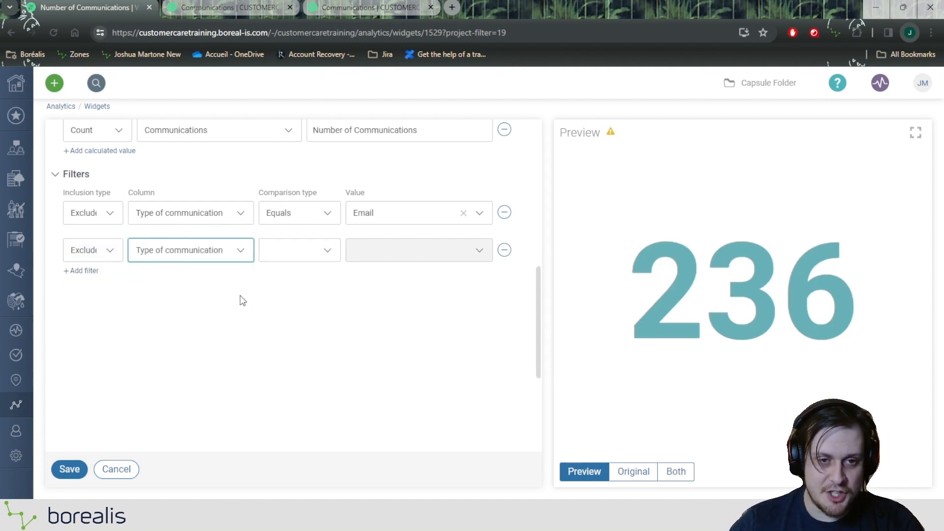
Set the second exclusion filter's comparison type to Equals and its value to Phone, and save the widget
{"action": "left_click", "coordinate": [296, 256]}
{"action": "left_click", "coordinate": [284, 328]}
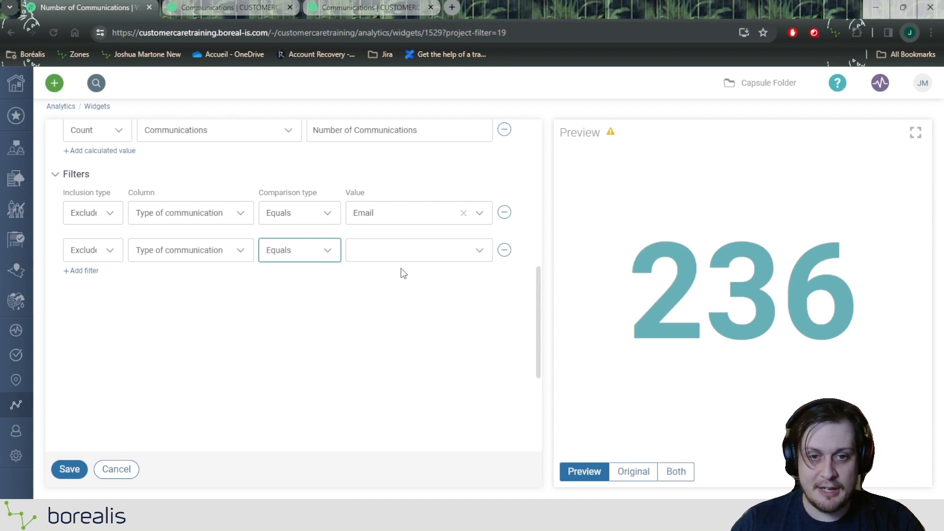
{"action": "left_click", "coordinate": [400, 256]}
{"action": "type", "text": "phone"}
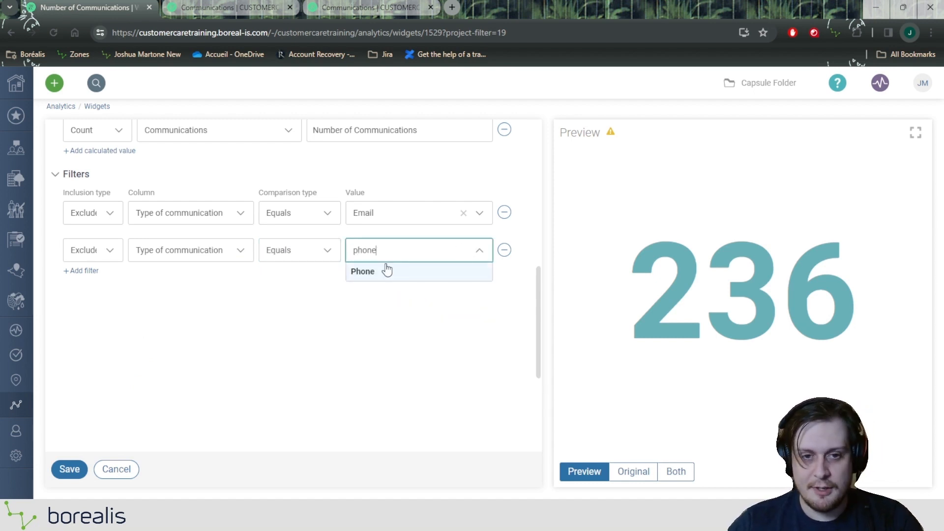
{"action": "left_click", "coordinate": [387, 270]}
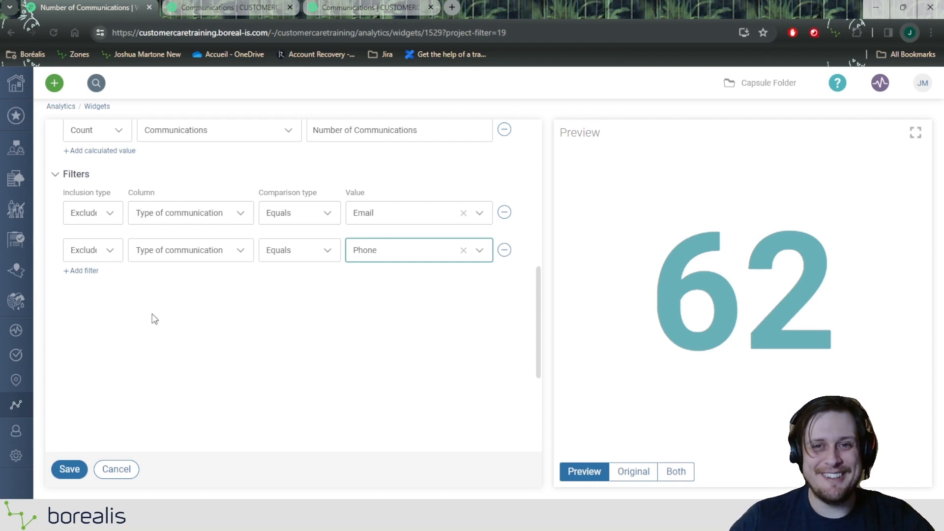
{"action": "left_click", "coordinate": [69, 469]}
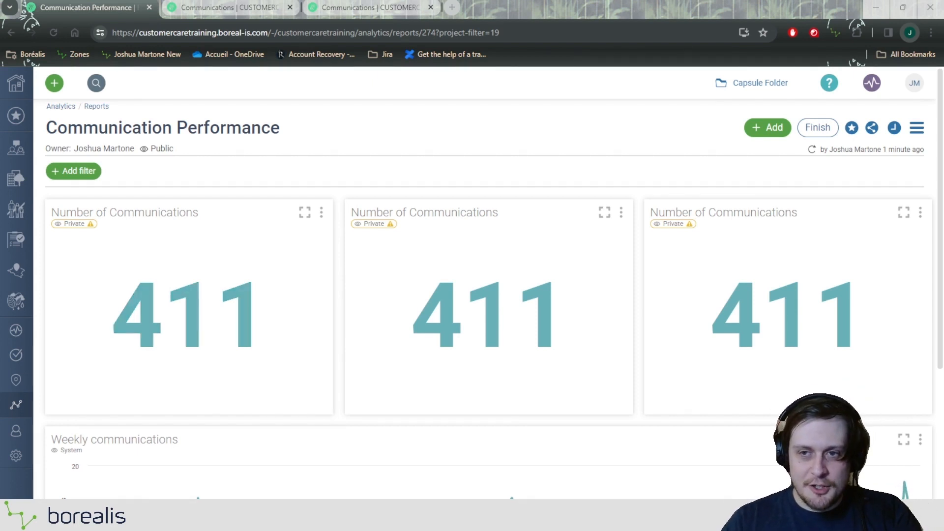
Put the Communication Performance report in edit mode and open the customization of the first Number of Communications widget
{"action": "left_click", "coordinate": [815, 132]}
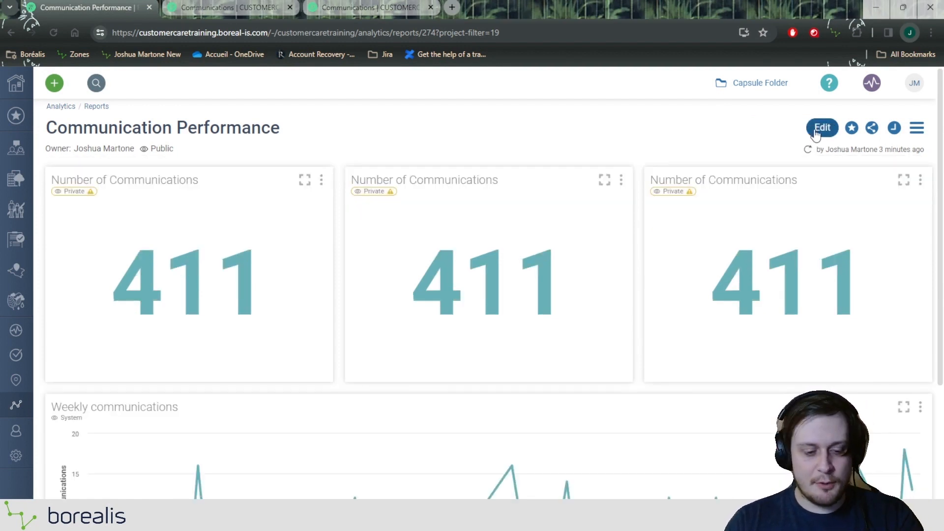
{"action": "left_click", "coordinate": [818, 129]}
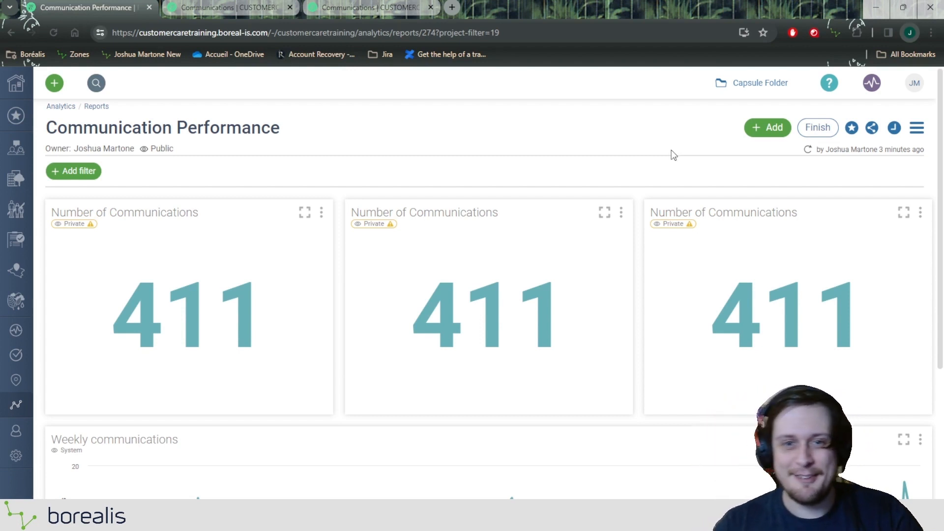
{"action": "left_click", "coordinate": [321, 216]}
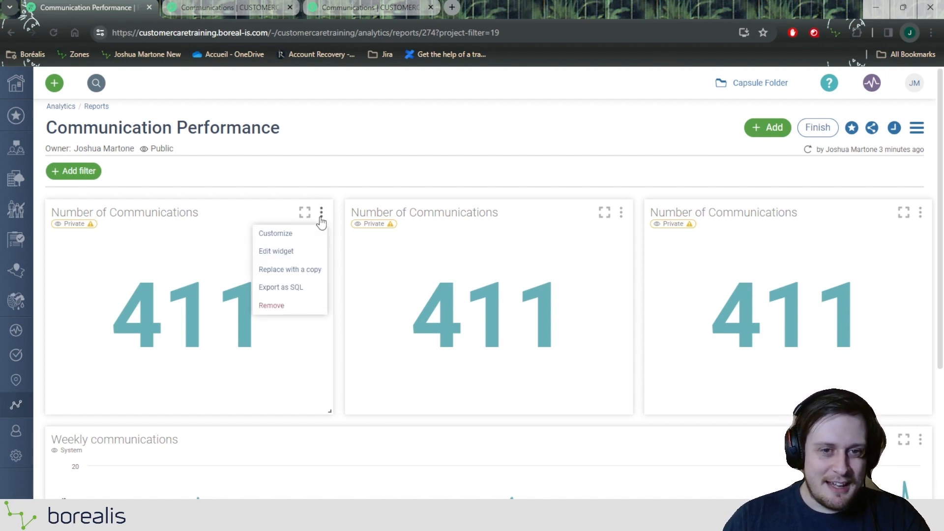
{"action": "left_click", "coordinate": [284, 237]}
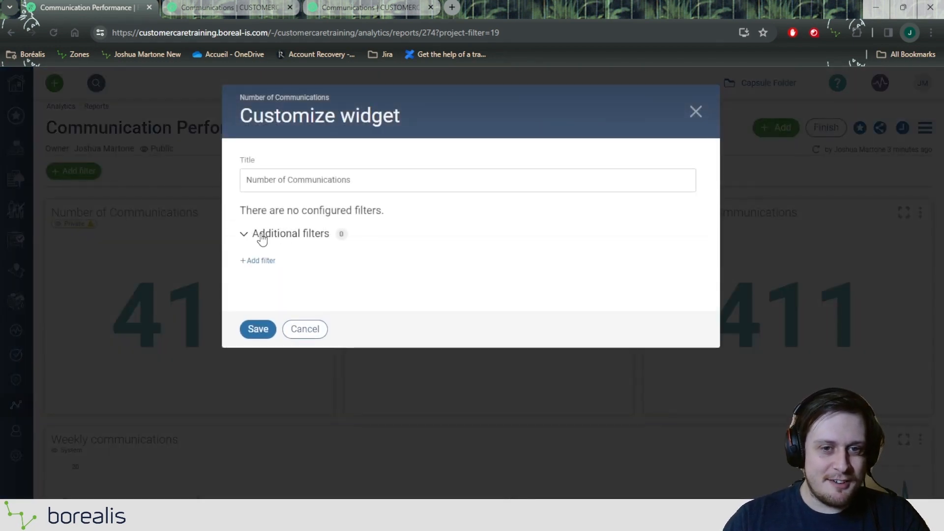
{"action": "left_click", "coordinate": [322, 236]}
{"action": "left_click", "coordinate": [296, 236]}
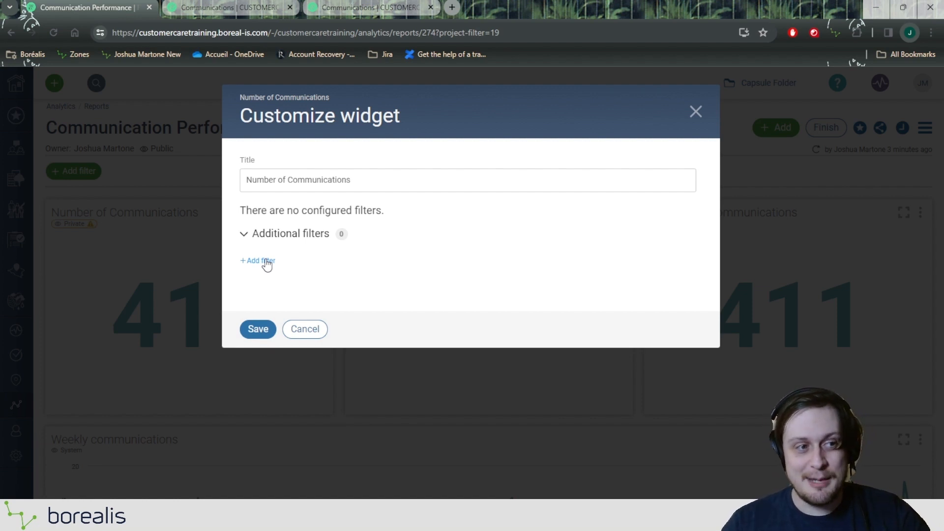
Add an additional Include filter to the first widget where Type of communication from the Communications group equals Phone
{"action": "left_click", "coordinate": [265, 262]}
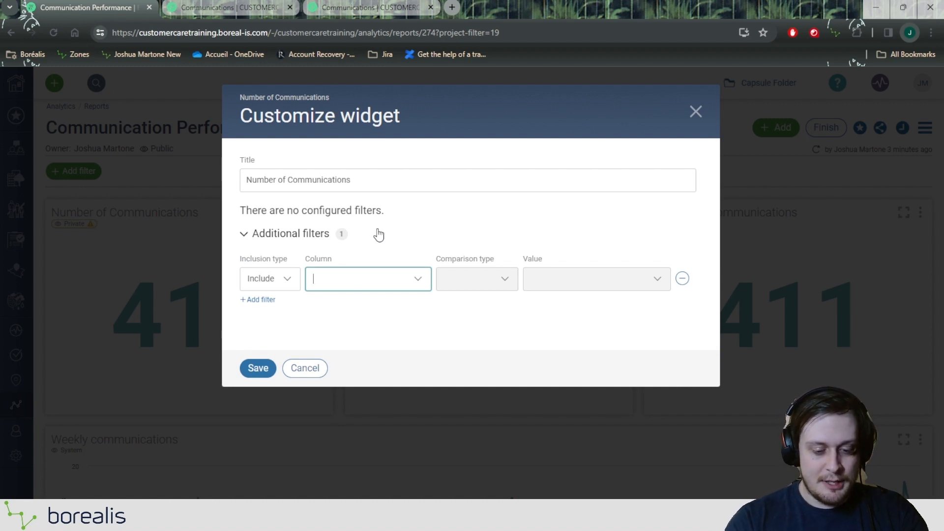
{"action": "type", "text": "Type"}
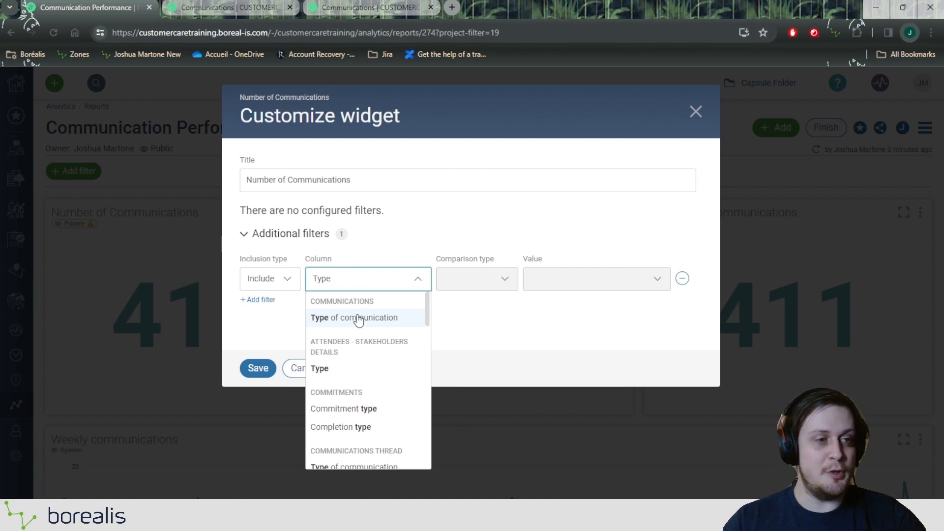
{"action": "left_click", "coordinate": [358, 319]}
{"action": "left_click", "coordinate": [500, 286]}
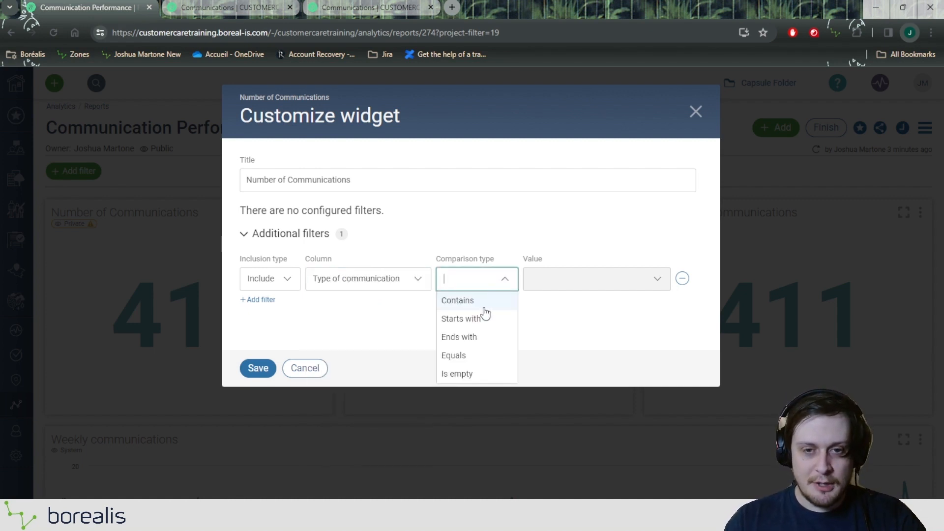
{"action": "left_click", "coordinate": [470, 356]}
{"action": "left_click", "coordinate": [552, 286]}
{"action": "type", "text": "Phone"}
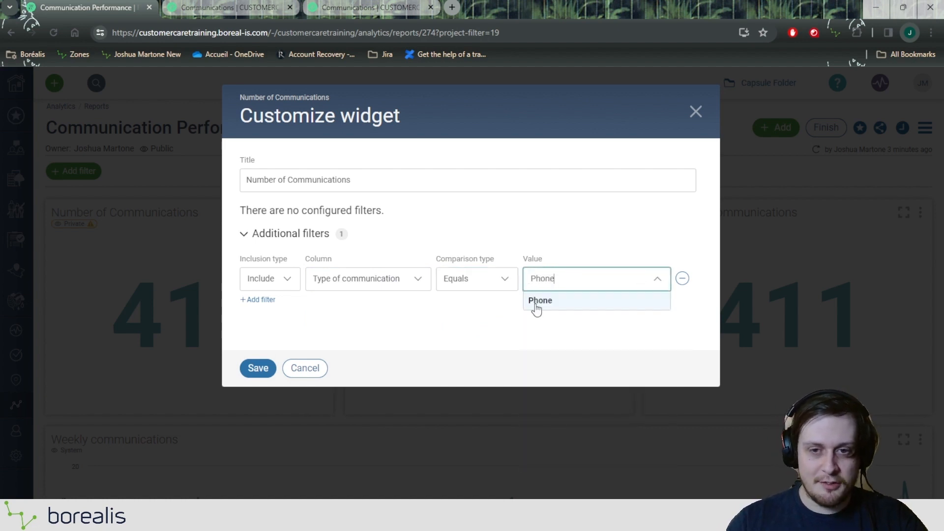
{"action": "left_click", "coordinate": [534, 304]}
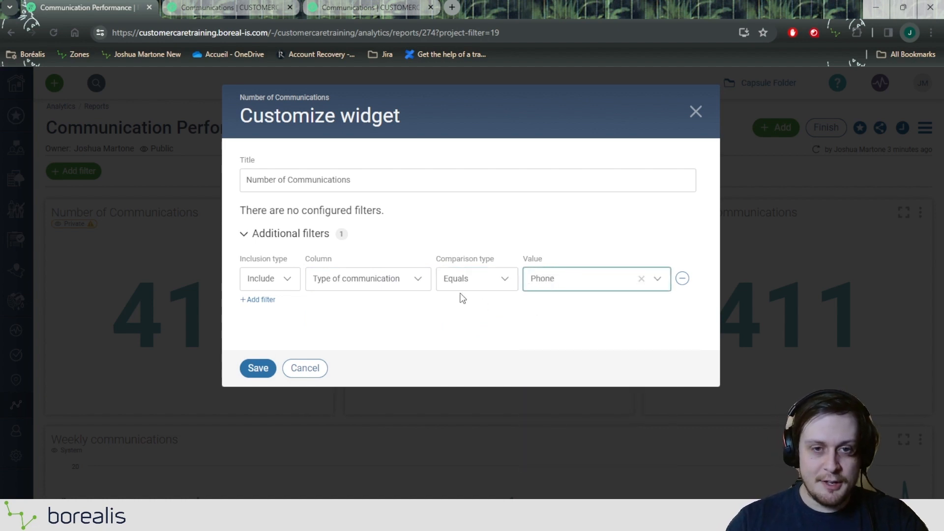
Retitle the first widget as Number of Phone Calls and save its customization
{"action": "triple_click", "coordinate": [348, 179]}
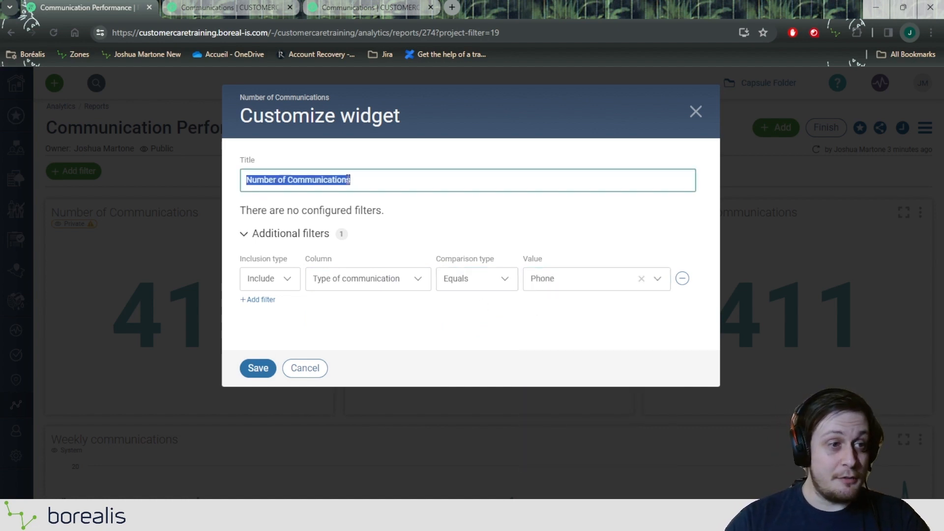
{"action": "type", "text": "N"}
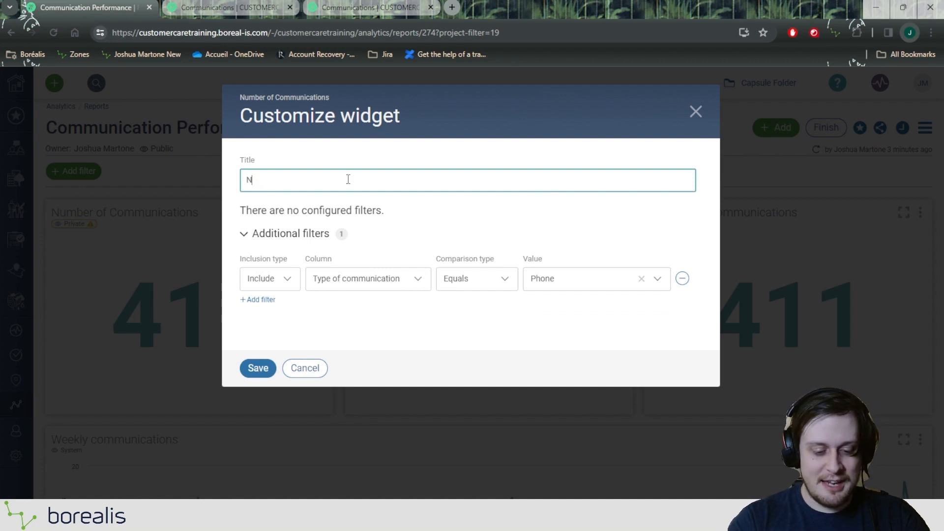
{"action": "type", "text": "umber of Phone Calls"}
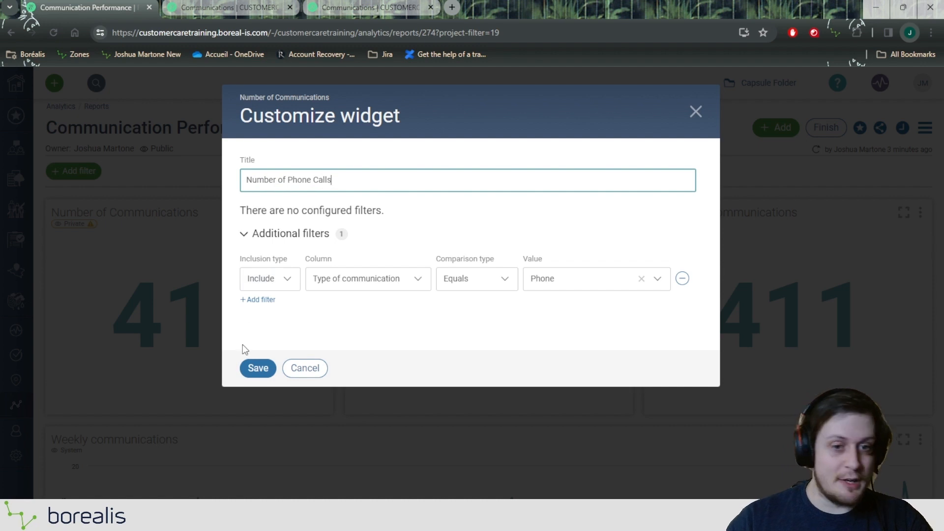
{"action": "left_click", "coordinate": [257, 368]}
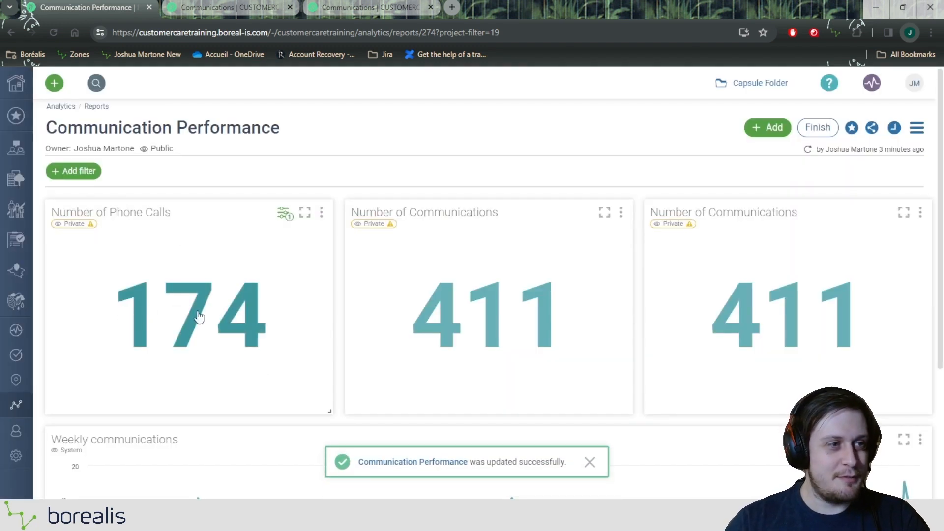
Finish editing the report and examine the count in the middle Number of Communications widget
{"action": "left_click", "coordinate": [817, 127]}
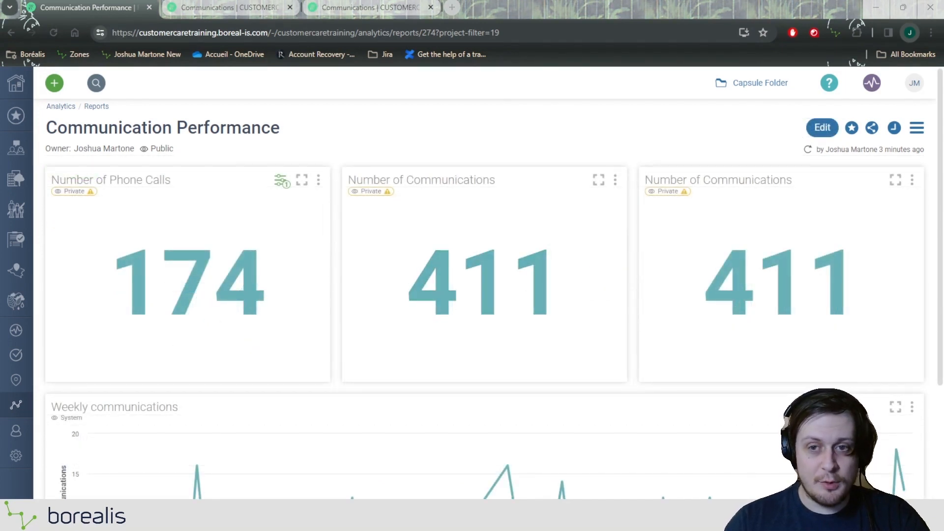
{"action": "left_click_drag", "start_coordinate": [406, 283], "coordinate": [569, 283]}
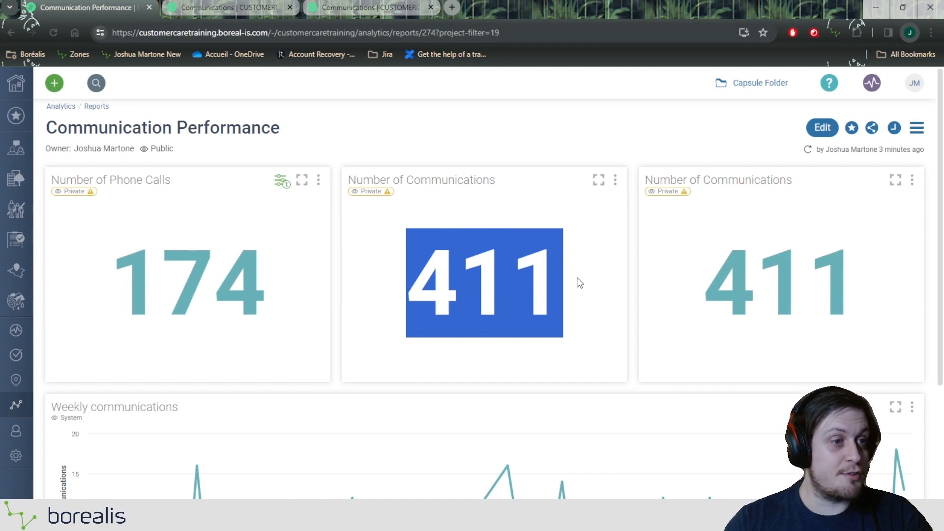
{"action": "left_click", "coordinate": [617, 231]}
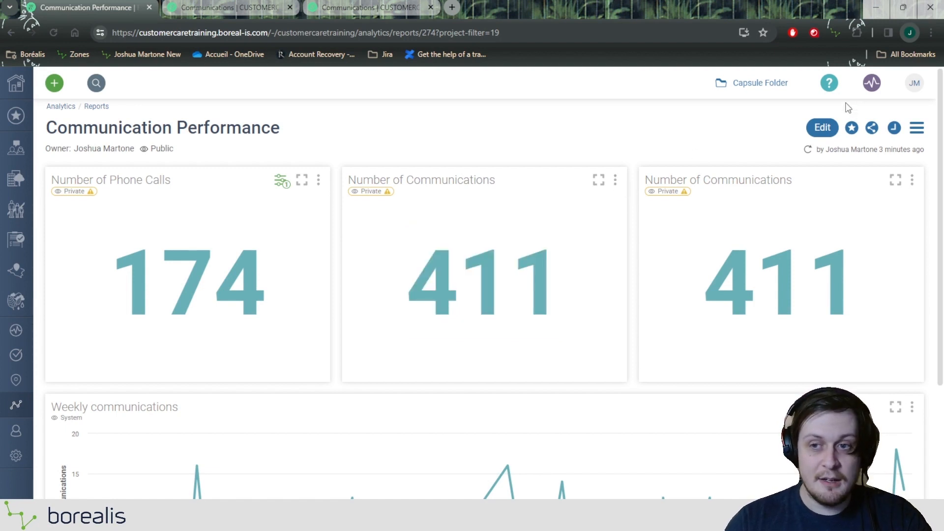
Edit the report again and customize the middle Number of Communications widget with the title Number of Sponsored Events
{"action": "left_click", "coordinate": [823, 129]}
{"action": "left_click", "coordinate": [614, 220]}
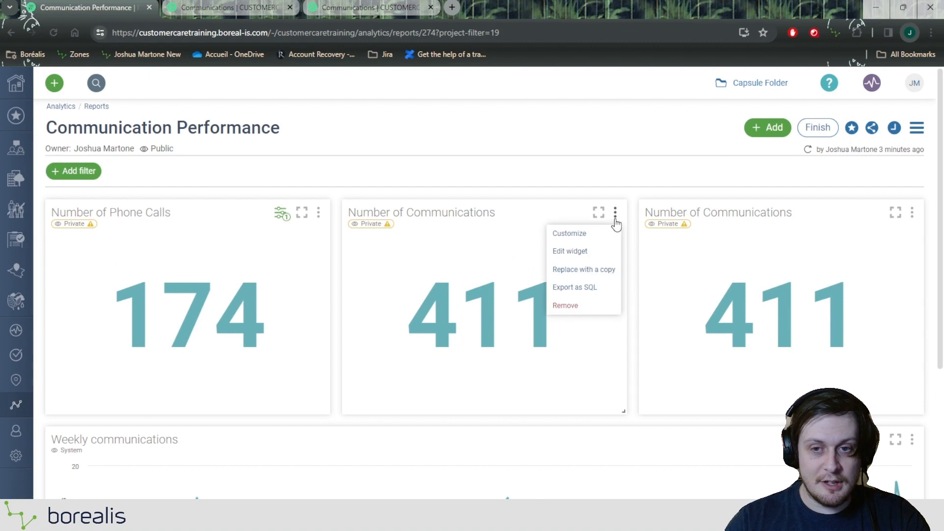
{"action": "left_click", "coordinate": [580, 239]}
{"action": "triple_click", "coordinate": [318, 180]}
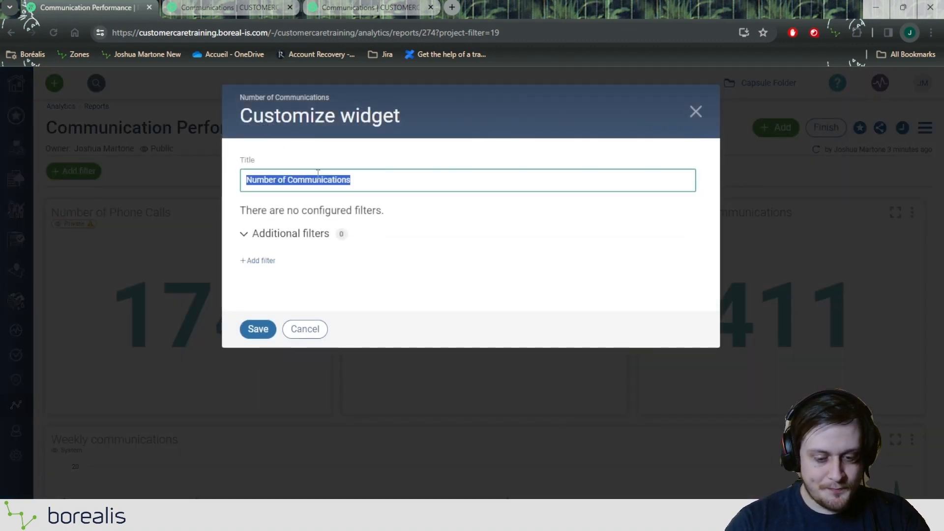
{"action": "type", "text": "Number of Spons"}
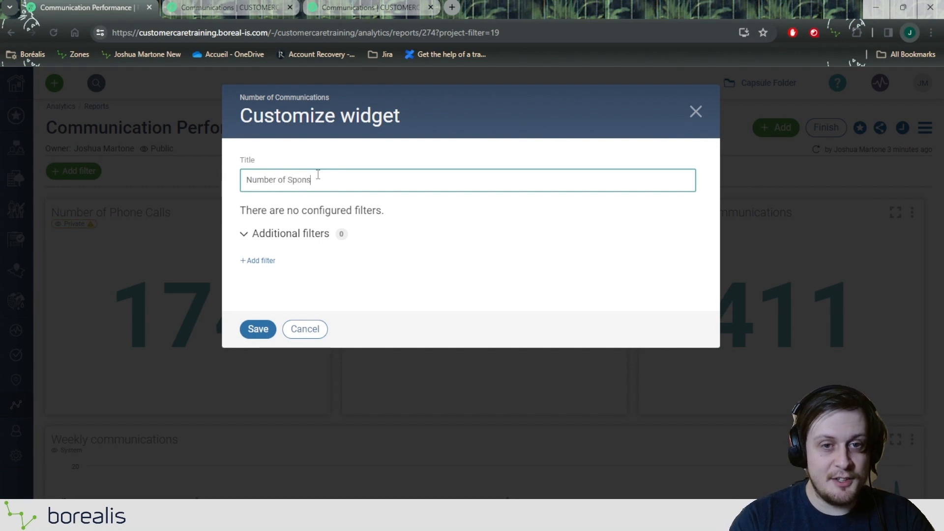
{"action": "type", "text": "ored Events"}
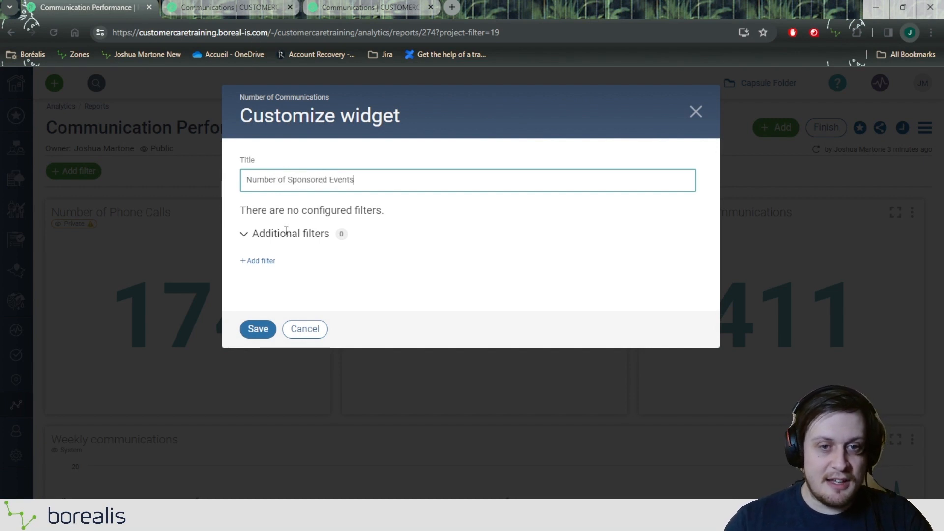
Add an additional Include filter to the middle widget where Type of communication equals Sponsored event, and save the customization
{"action": "left_click", "coordinate": [257, 261]}
{"action": "type", "text": "Type"}
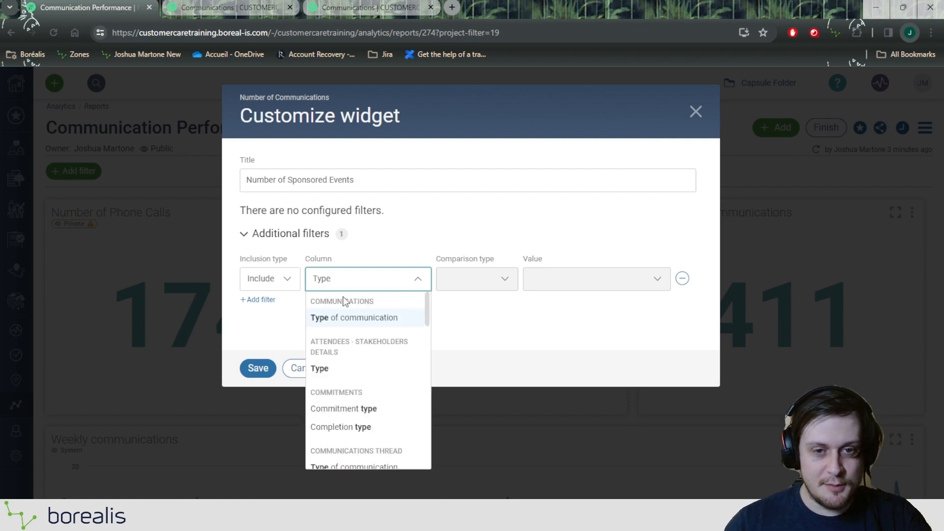
{"action": "left_click", "coordinate": [357, 317]}
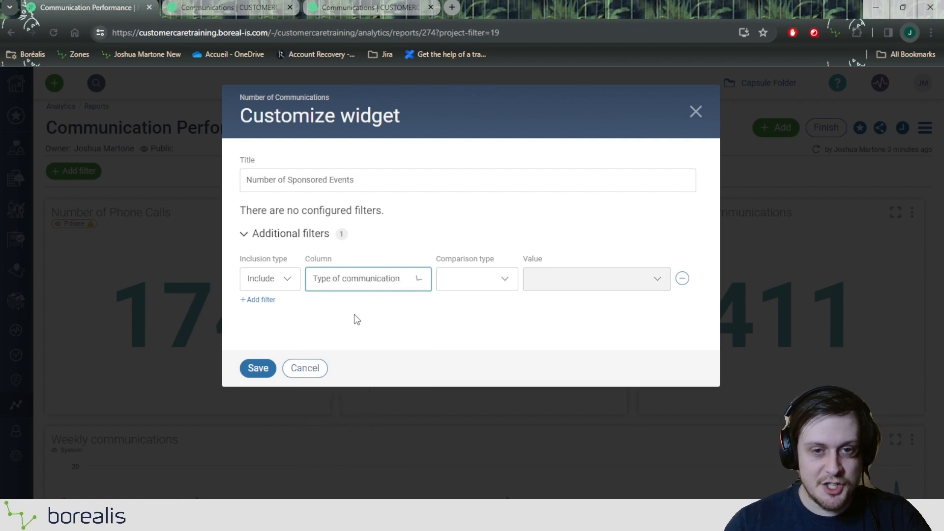
{"action": "left_click", "coordinate": [459, 279]}
{"action": "left_click", "coordinate": [455, 354]}
{"action": "left_click", "coordinate": [562, 288]}
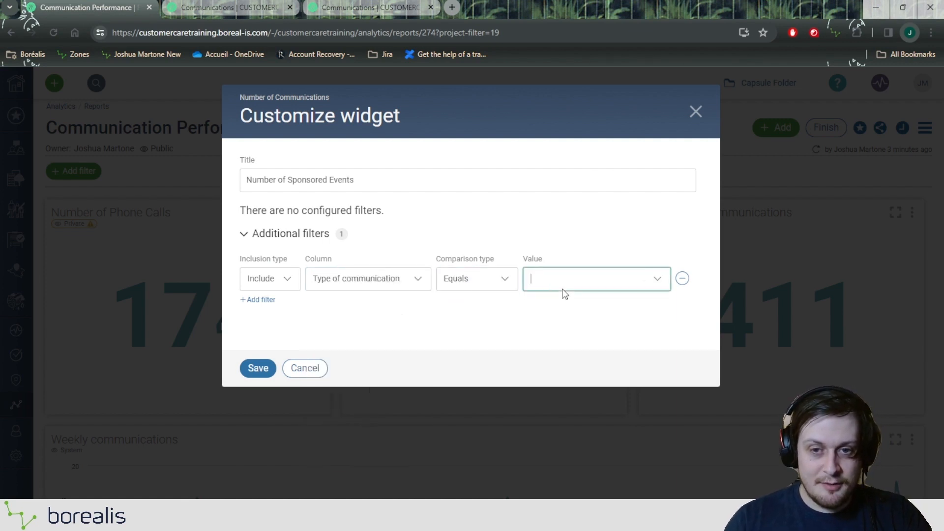
{"action": "type", "text": "spon"}
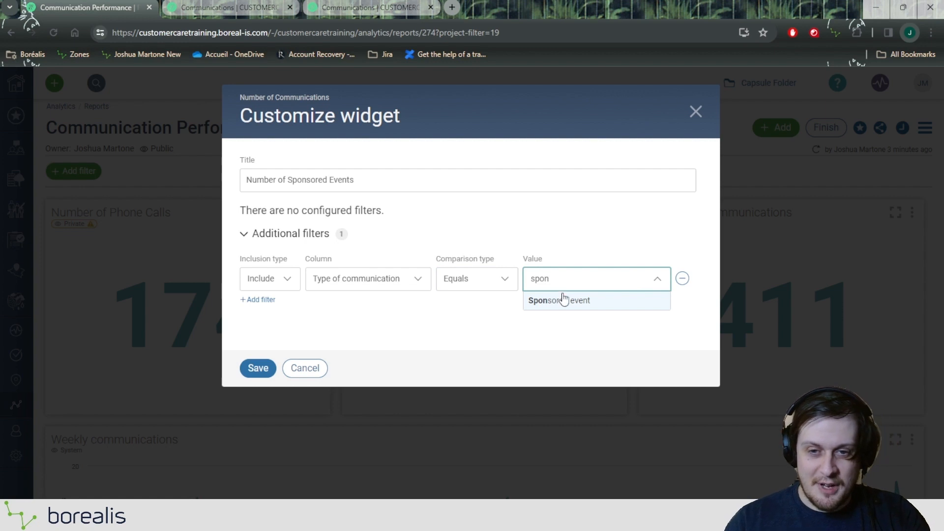
{"action": "left_click", "coordinate": [562, 300]}
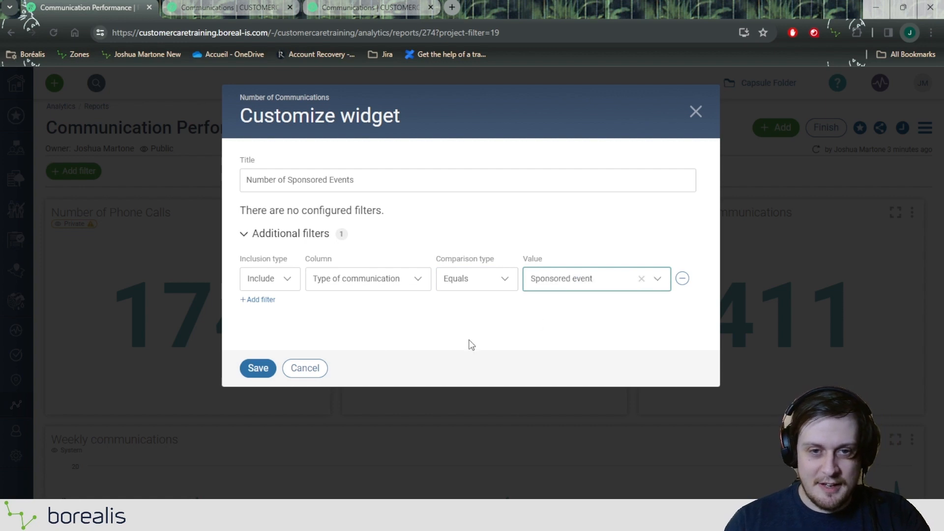
{"action": "left_click", "coordinate": [257, 368]}
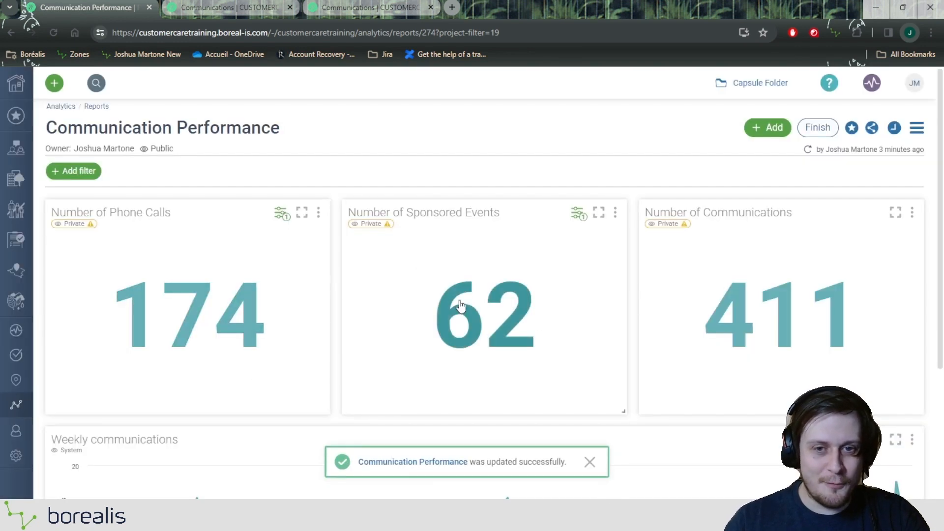